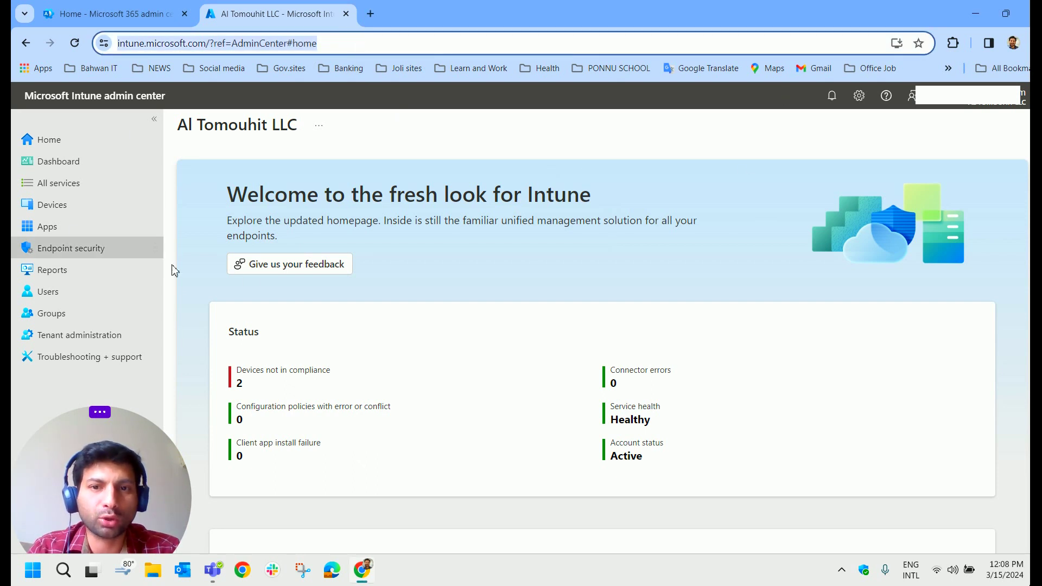
Open the list of all managed apps and start adding a new app
click(72, 233)
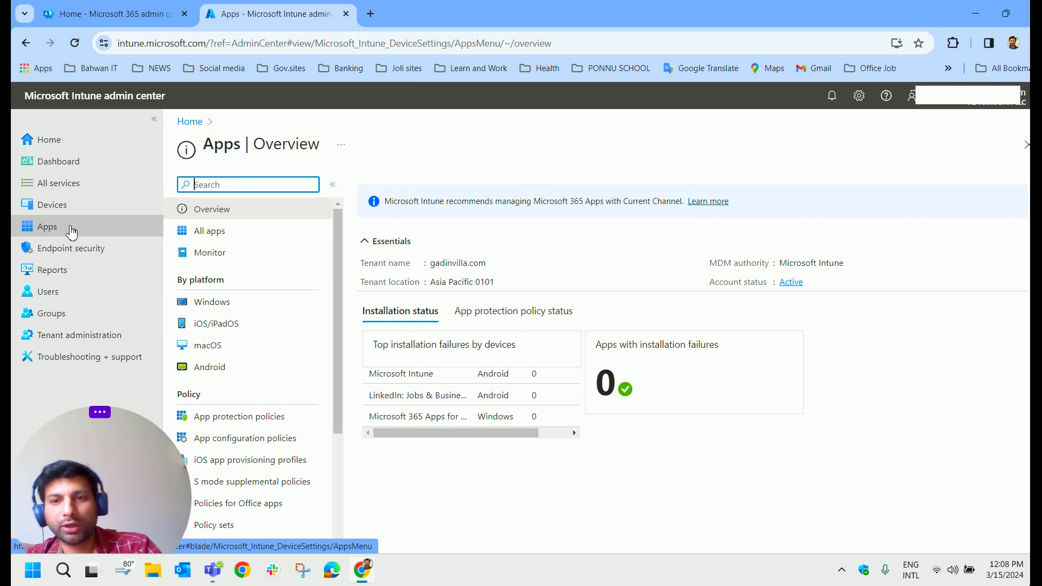
click(211, 238)
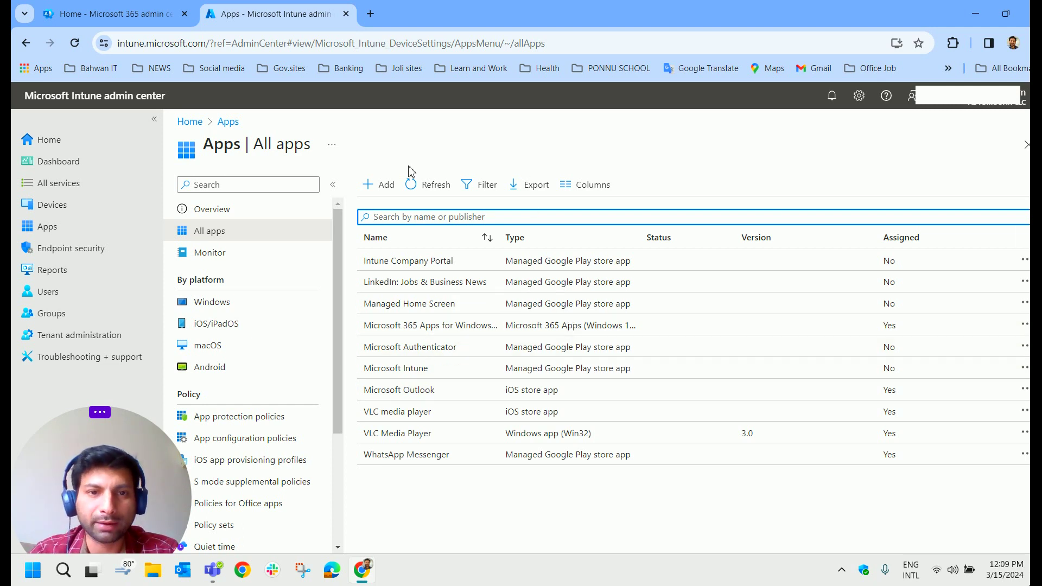
click(387, 188)
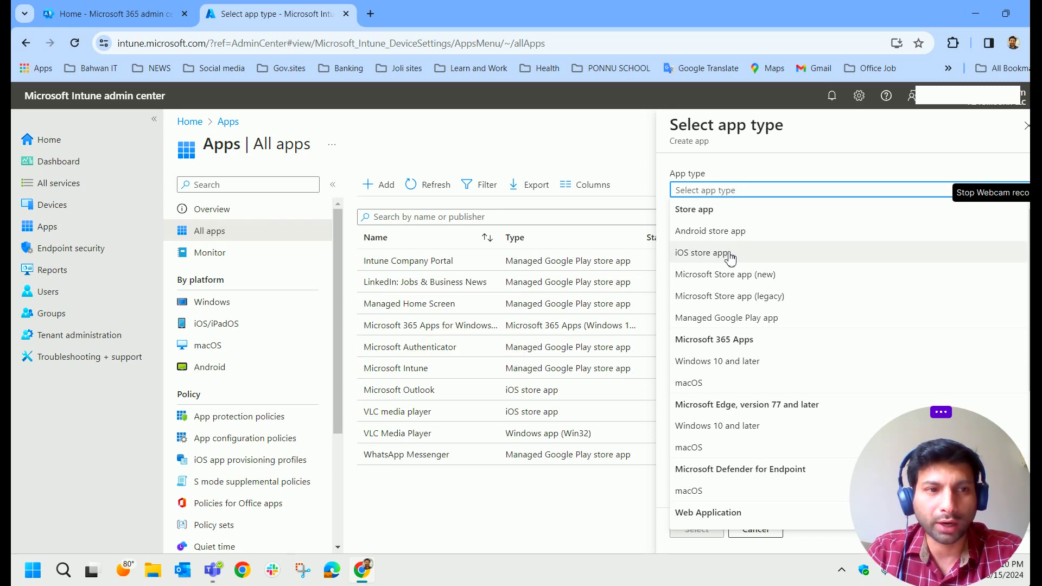
Look through the available app types and choose Microsoft 365 Apps for Windows 10 and later
click(720, 211)
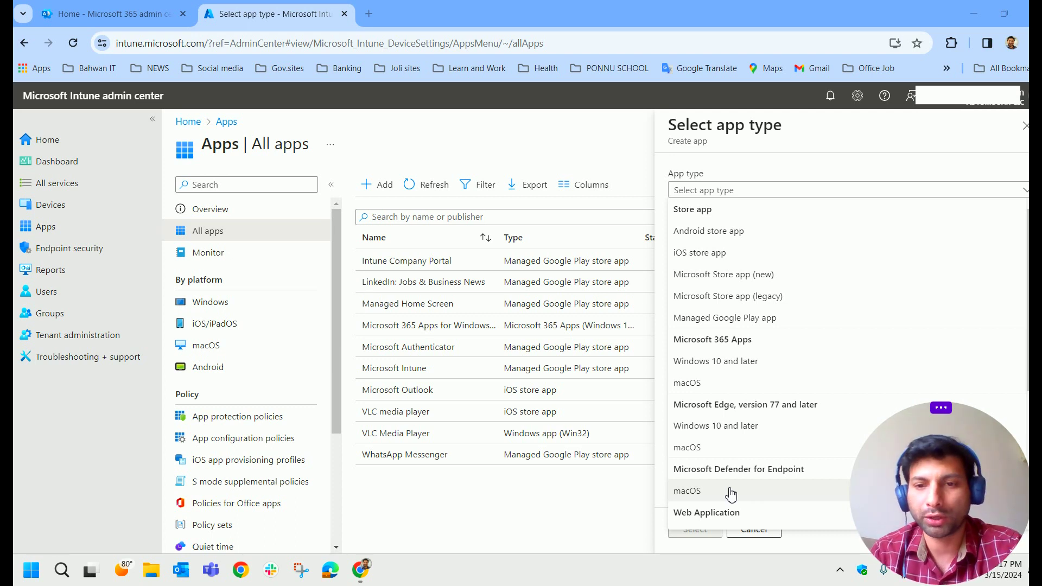
scroll(731, 494, down, 1)
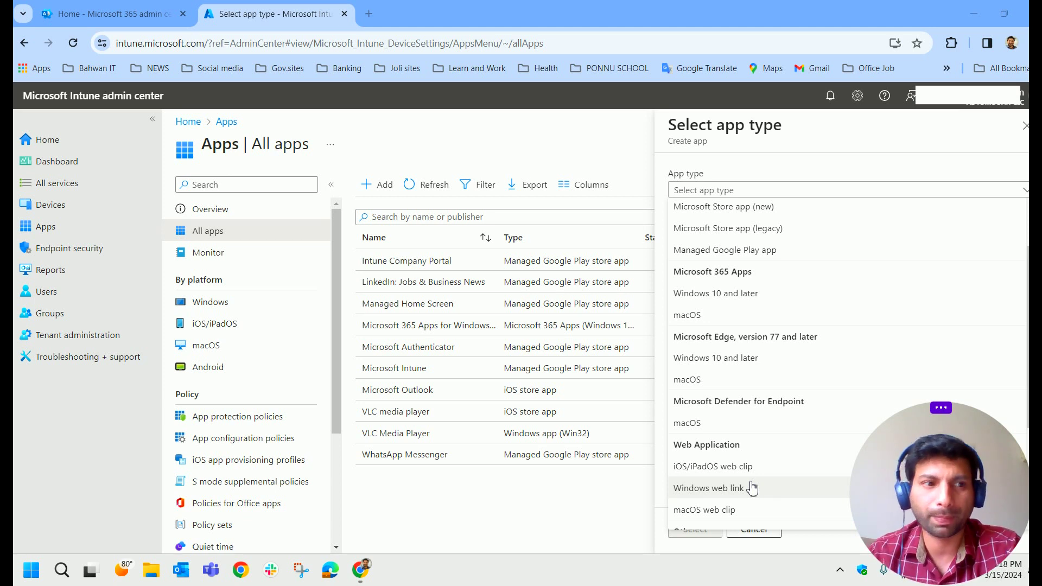
scroll(752, 488, down, 3)
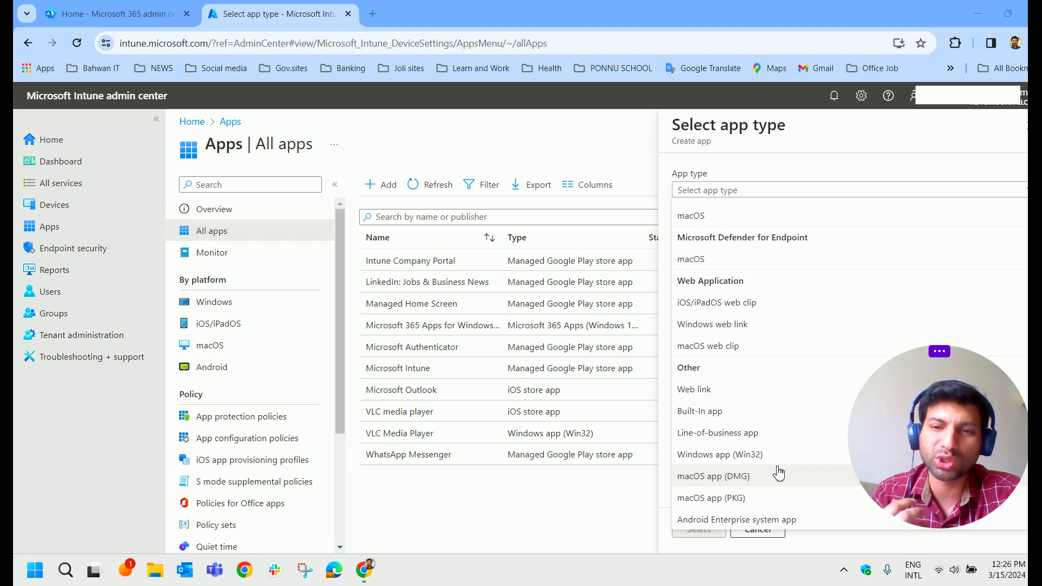
scroll(782, 348, up, 5)
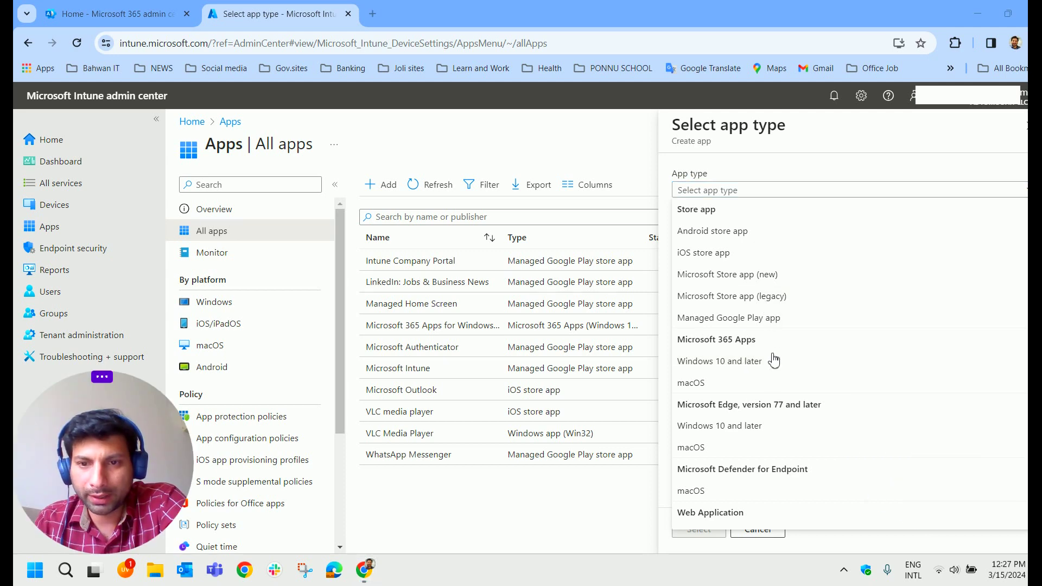
click(745, 367)
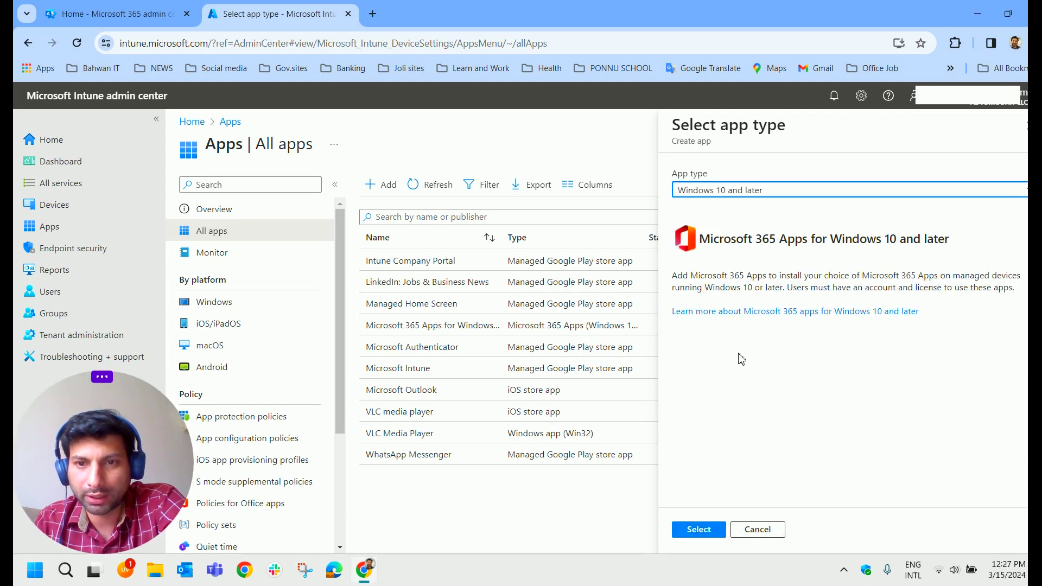
click(700, 529)
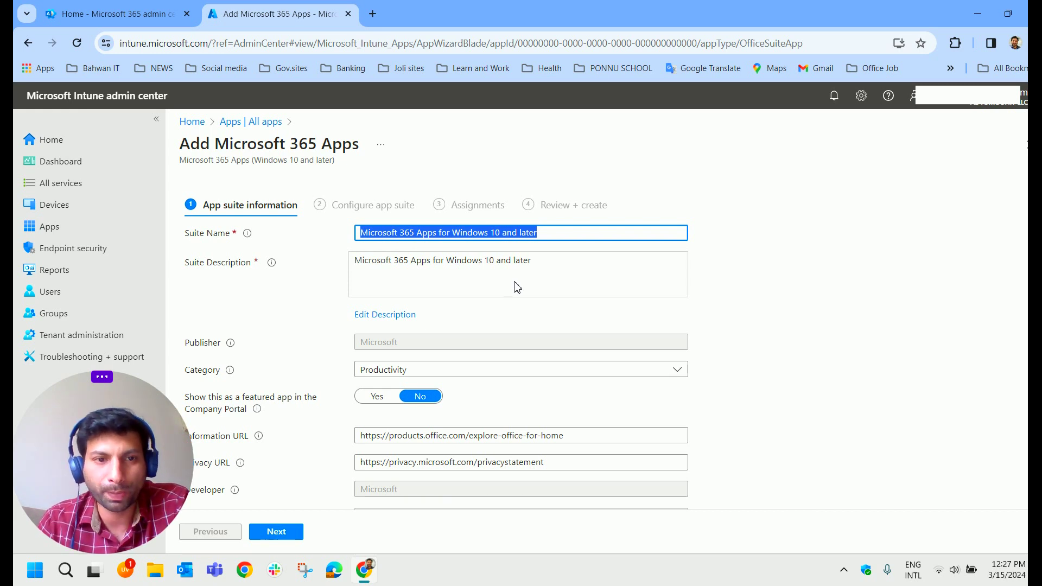
Review the app suite information, keep the default name, description and Productivity category, and continue to the suite configuration
drag(357, 264, 542, 280)
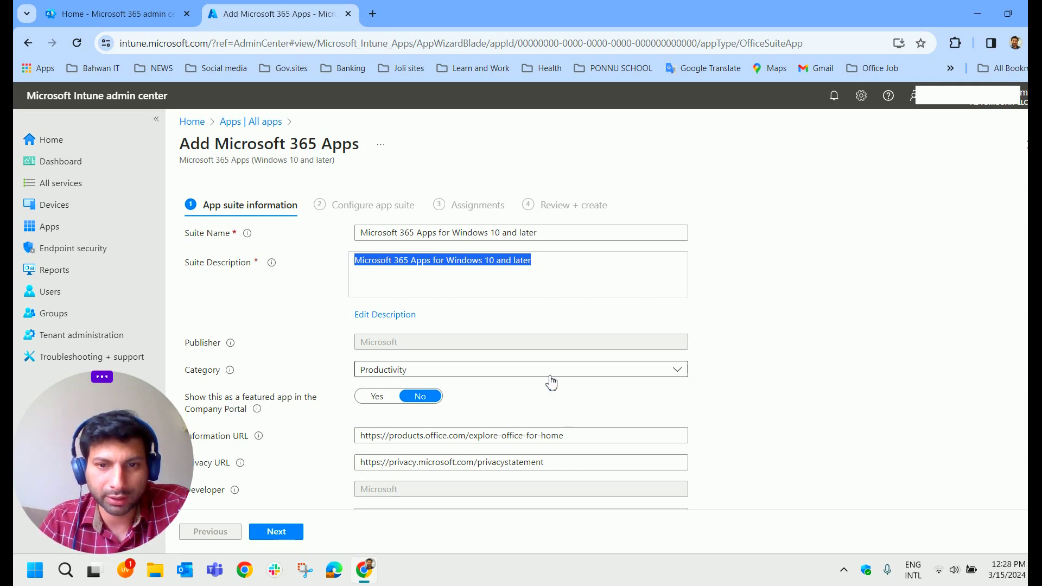
click(612, 374)
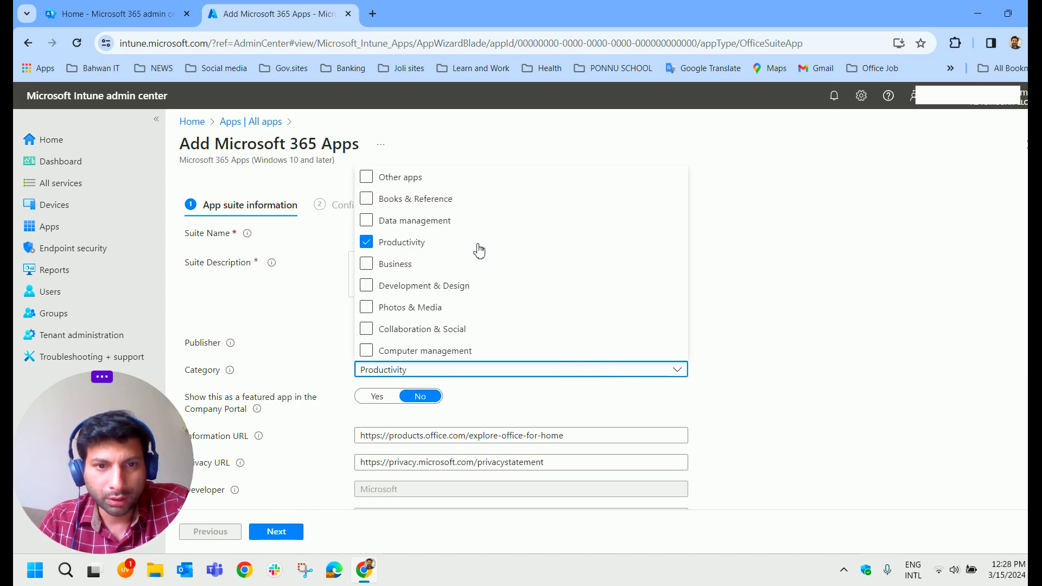
click(808, 280)
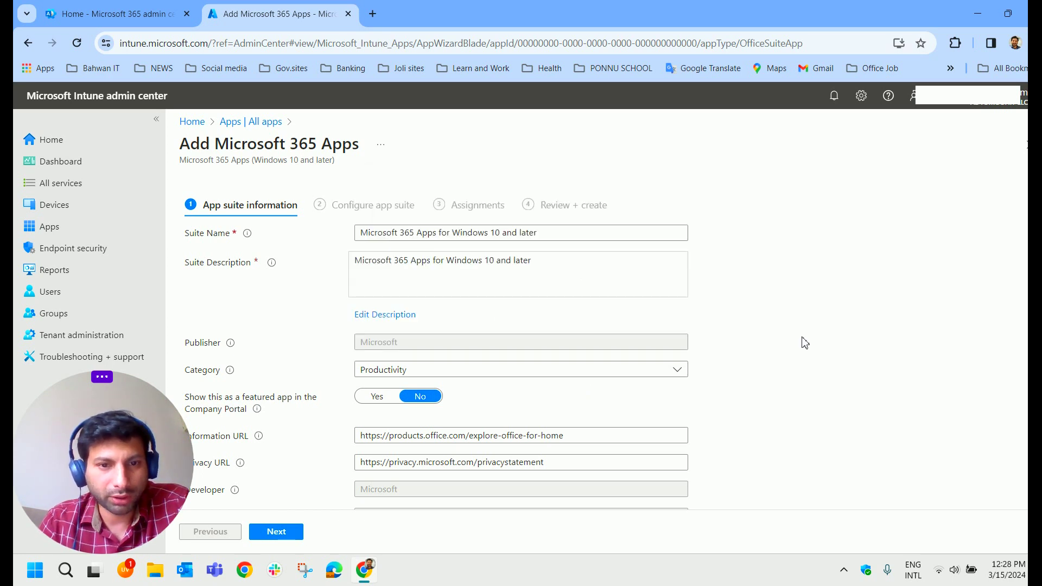
scroll(804, 340, down, 3)
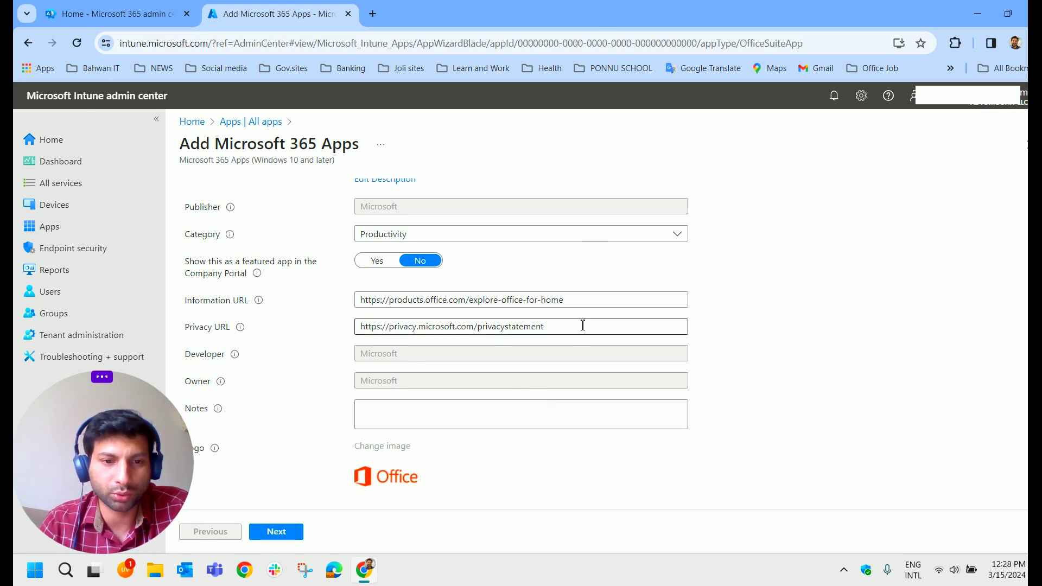
click(288, 531)
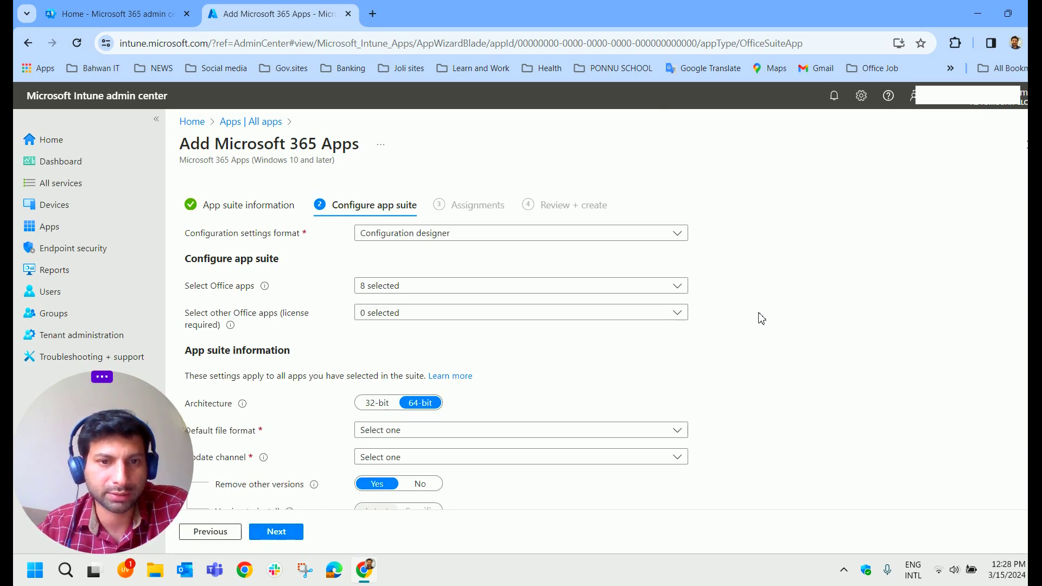
Exclude Access, OneNote and Publisher from the Office apps in the suite
click(403, 290)
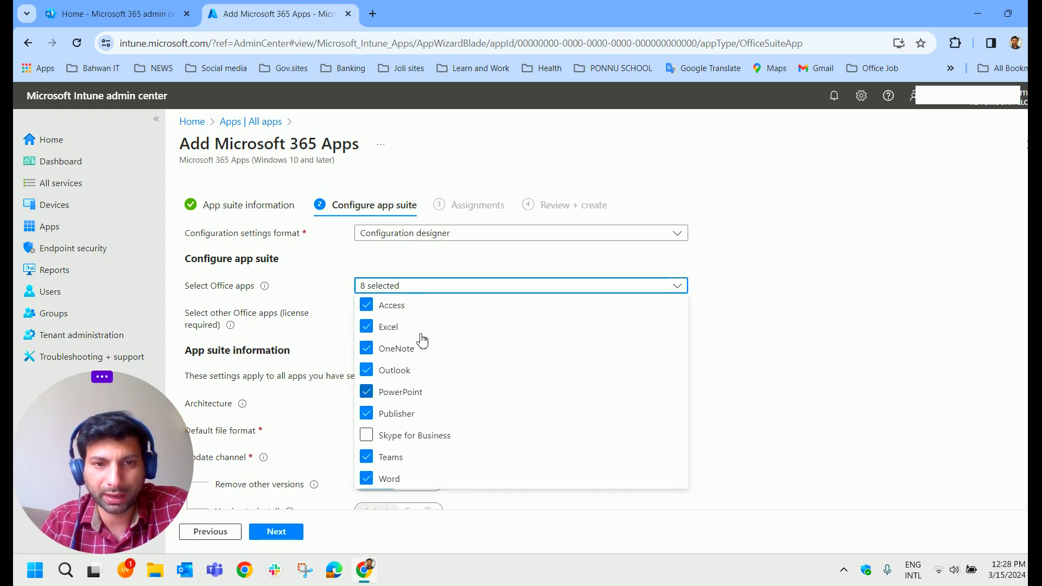
click(367, 307)
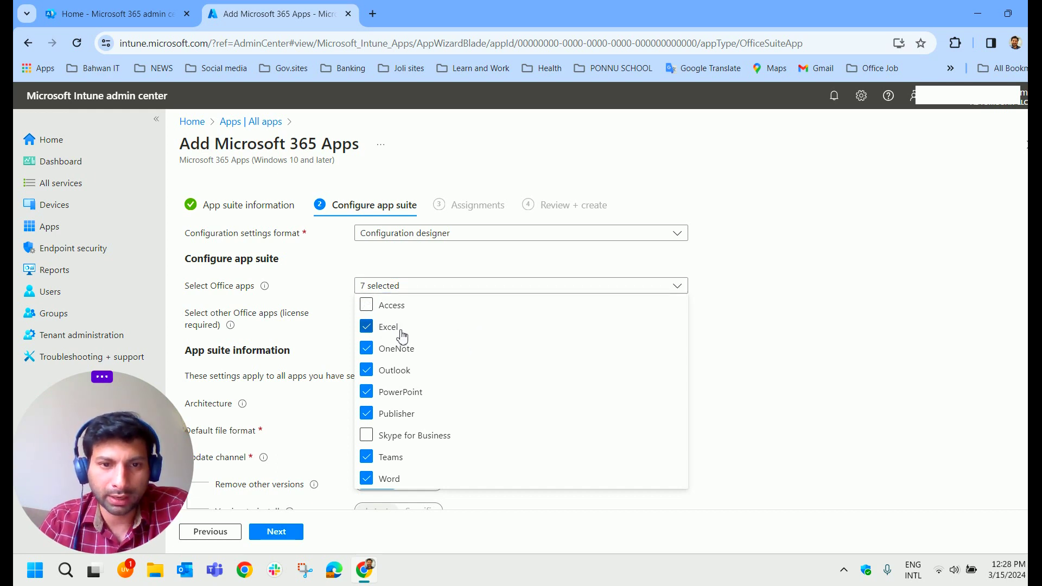
click(376, 353)
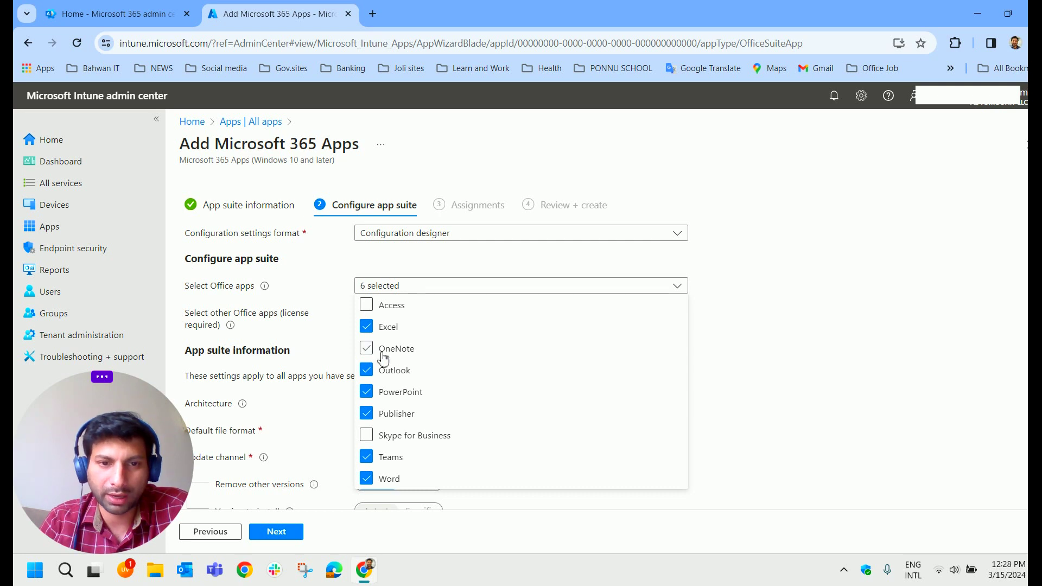
click(367, 417)
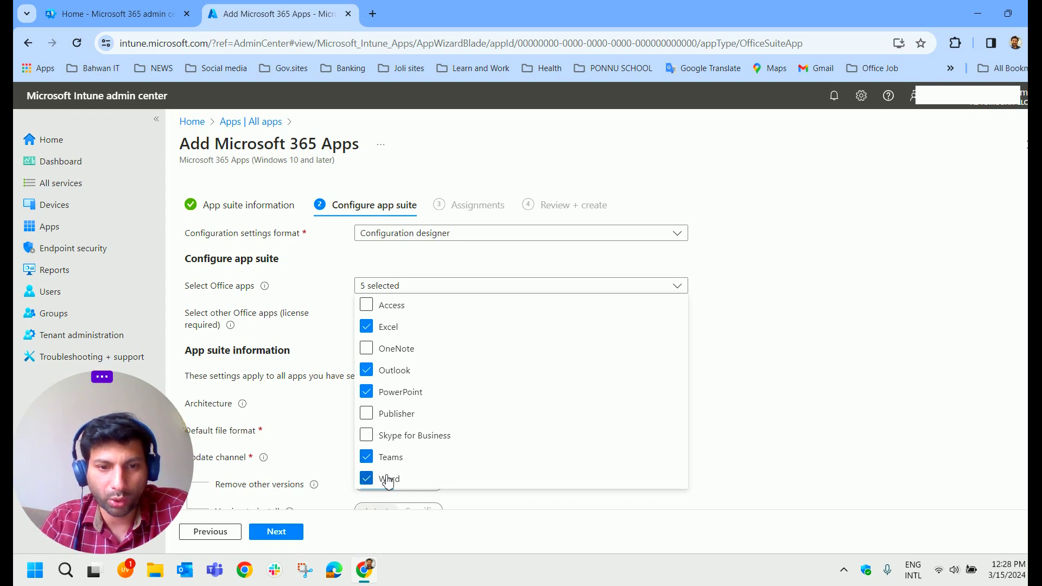
click(754, 376)
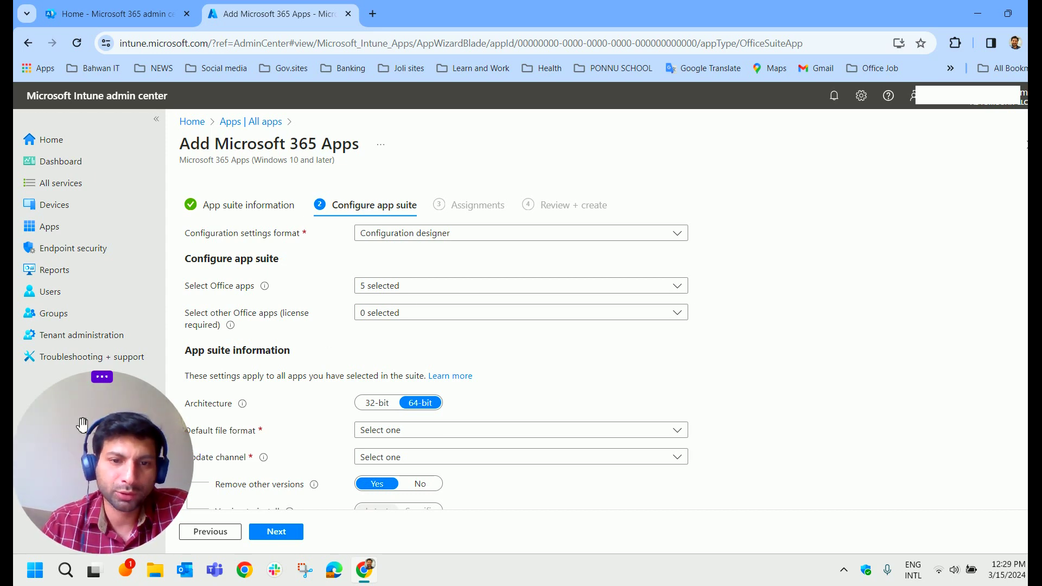
Set the default file format to Office Open Document Format and the update channel to Current Channel (Preview)
drag(107, 487, 748, 439)
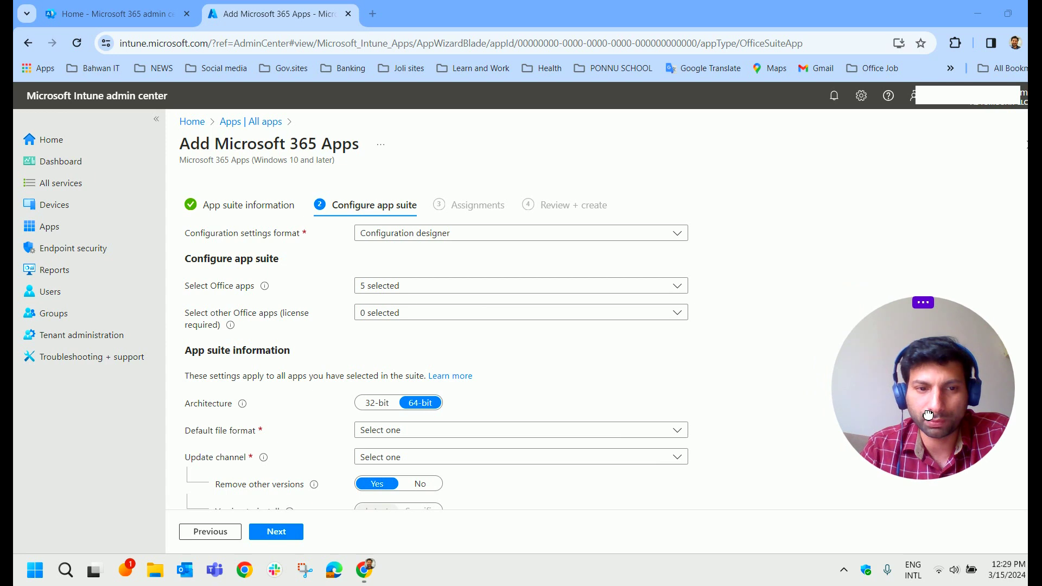
click(531, 431)
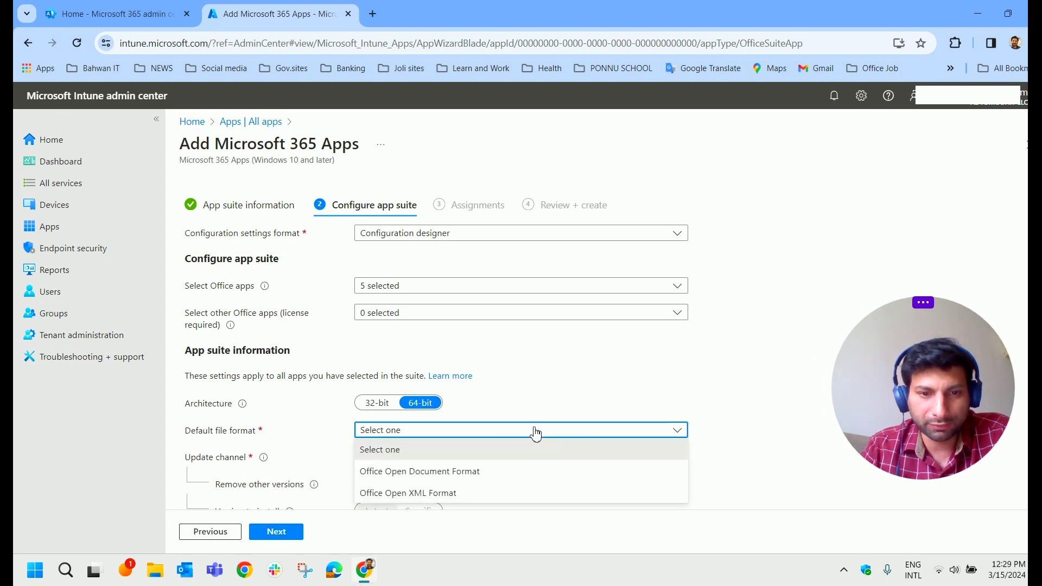
click(486, 477)
scroll(651, 457, down, 1)
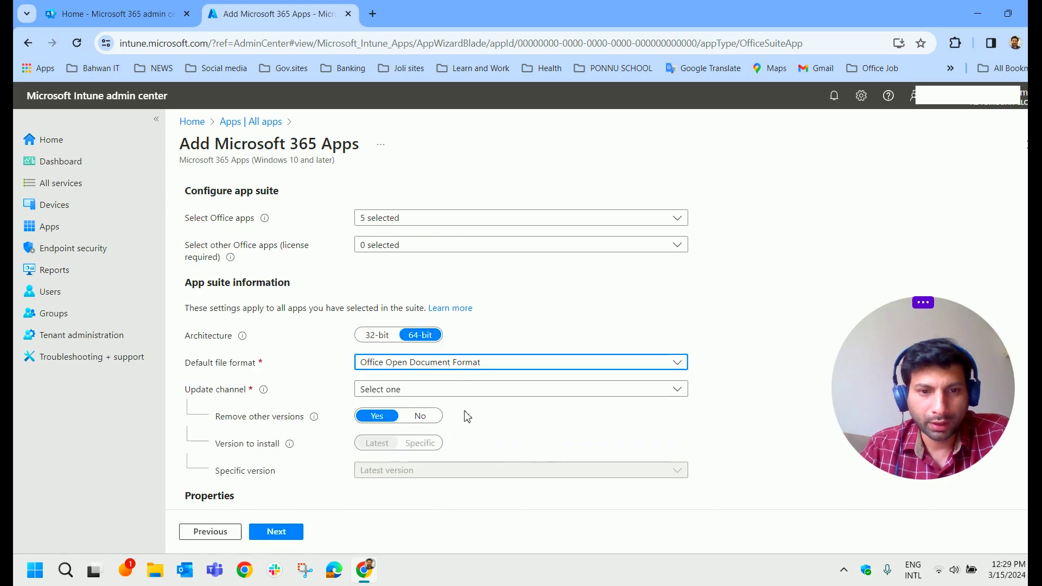
click(487, 391)
mouse_move(264, 396)
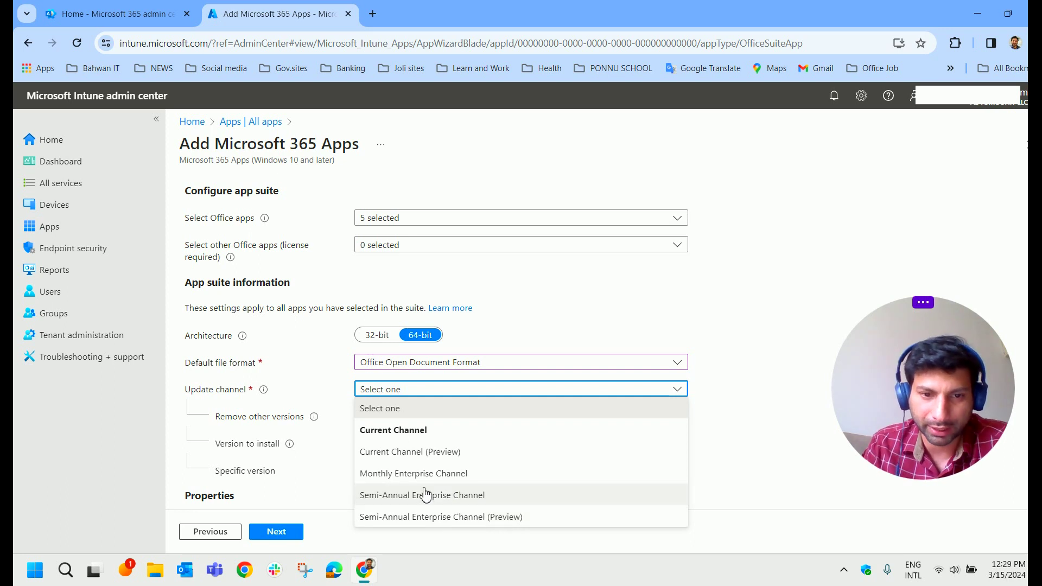
click(413, 458)
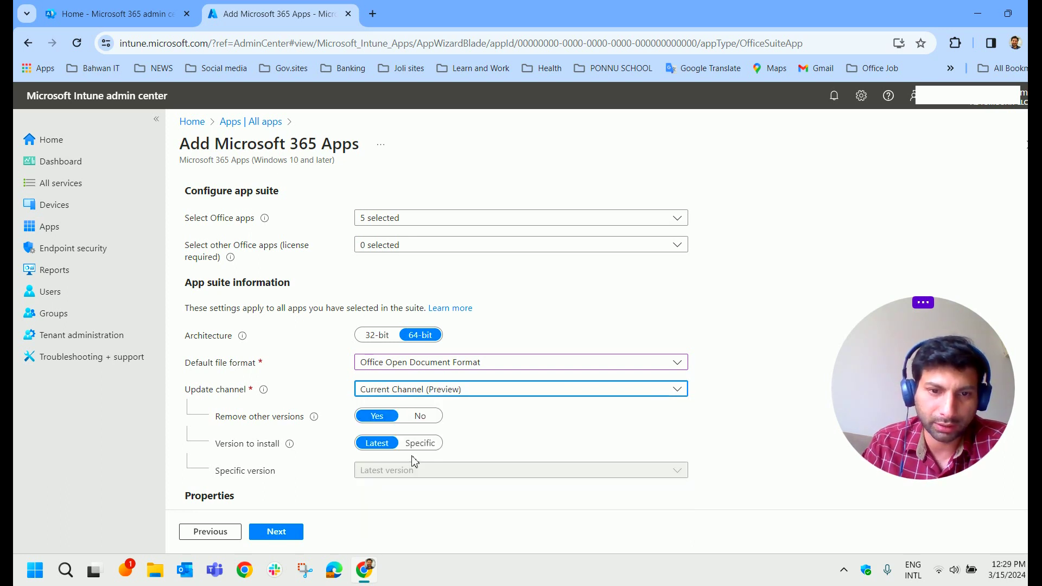
Keep the remaining suite properties, leave the assignments empty, and proceed to the final review of the app suite
scroll(539, 454, down, 3)
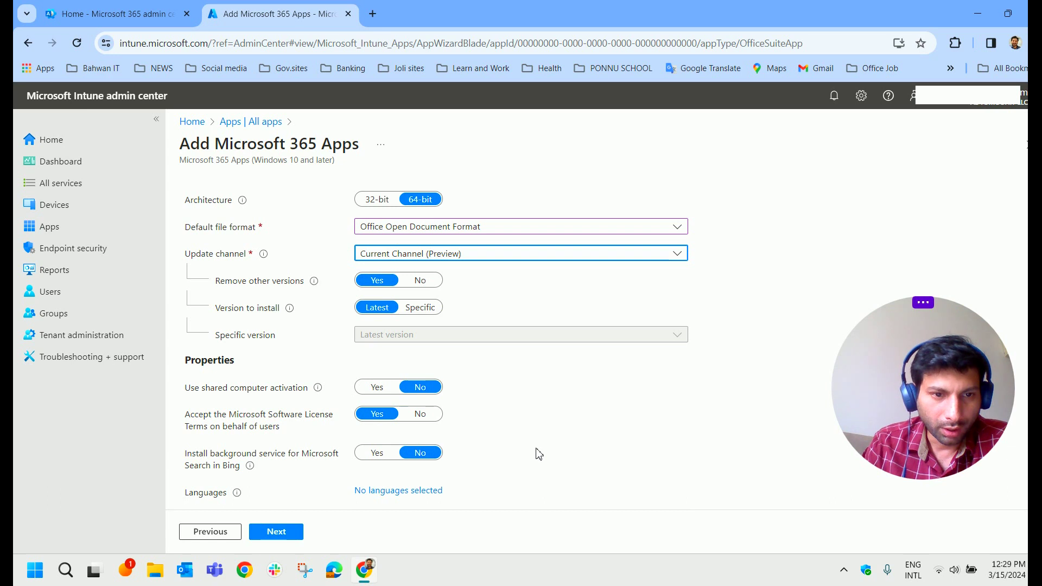
scroll(347, 386, down, 1)
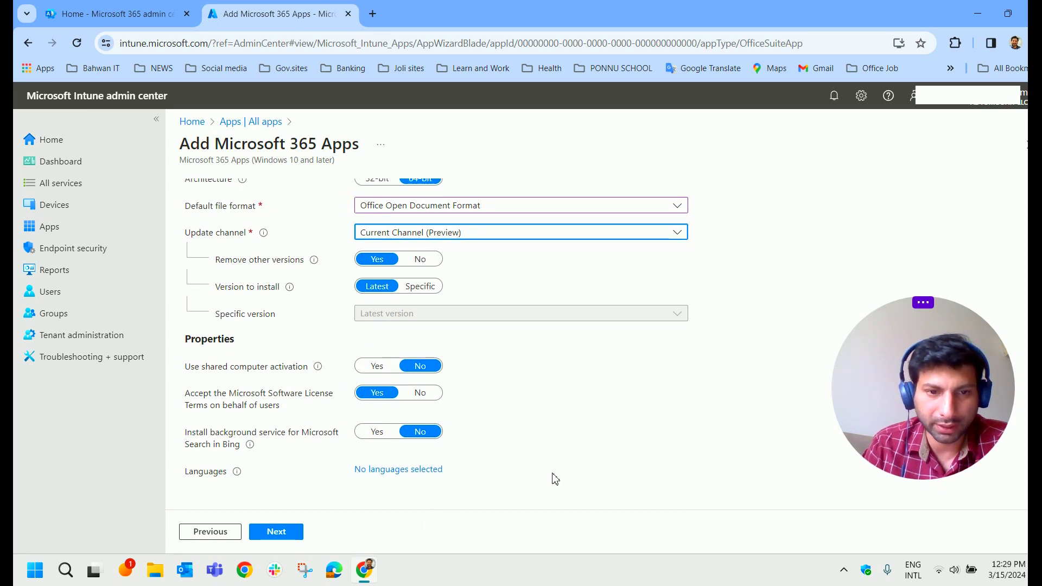
click(276, 532)
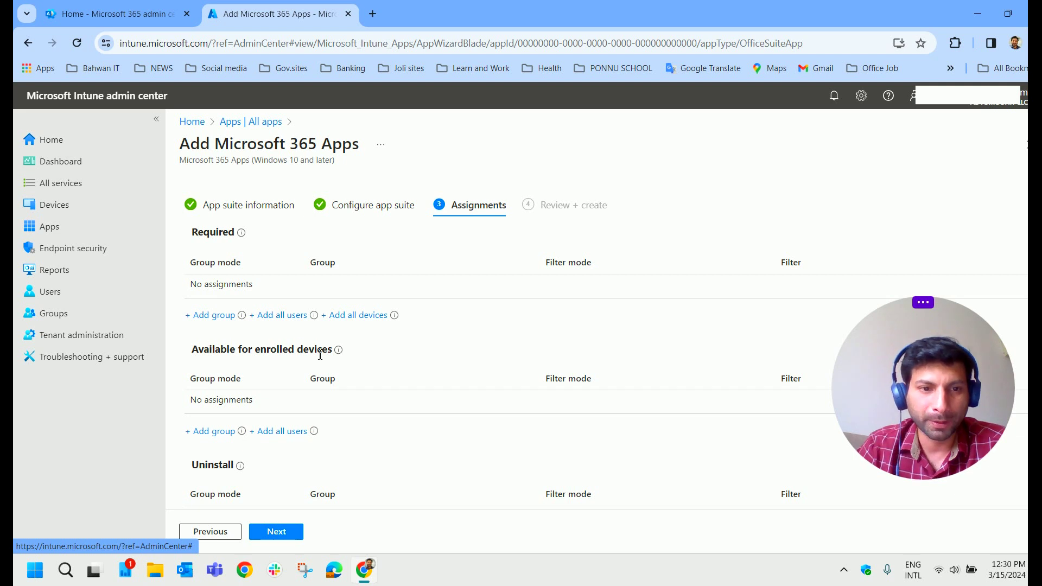
scroll(238, 391, down, 1)
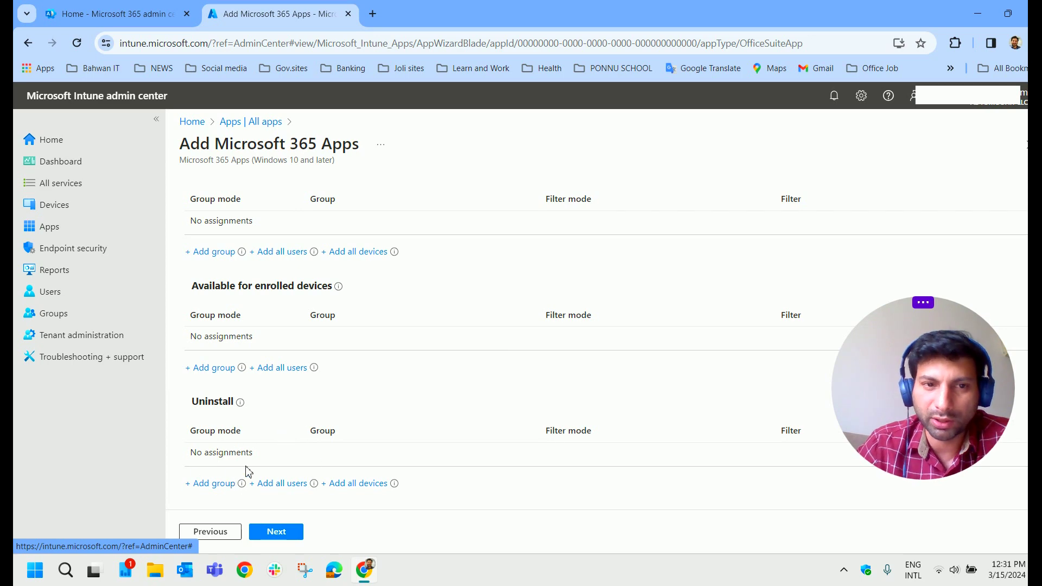
click(276, 531)
Look over the summary, discard the unsaved app suite, and return to the list of all apps
scroll(509, 437, down, 1)
scroll(509, 439, up, 1)
click(262, 130)
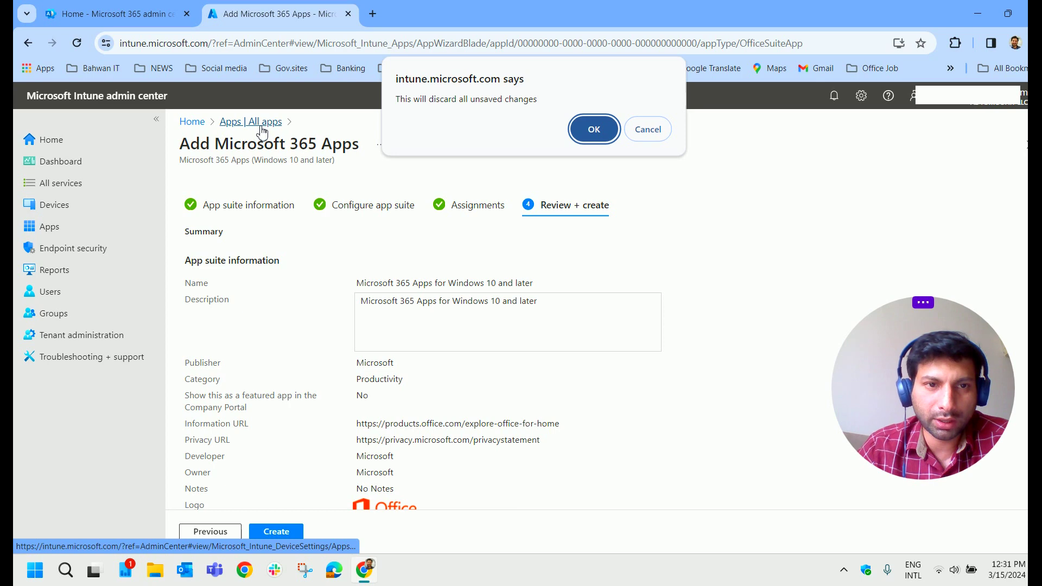
click(595, 132)
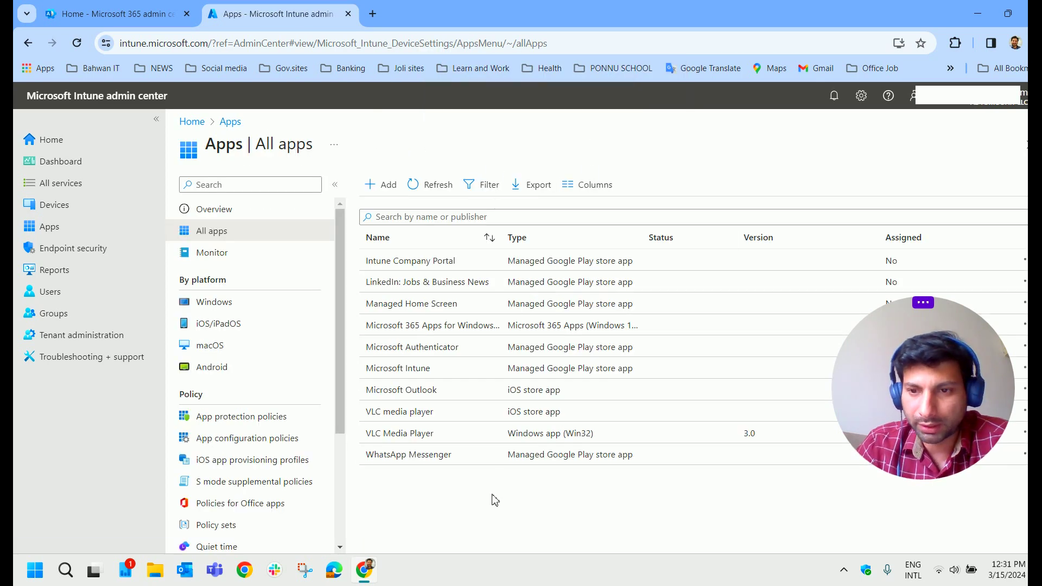
Open the existing Microsoft 365 Apps for Windows entry and examine its properties, included Office apps and device install status
click(583, 328)
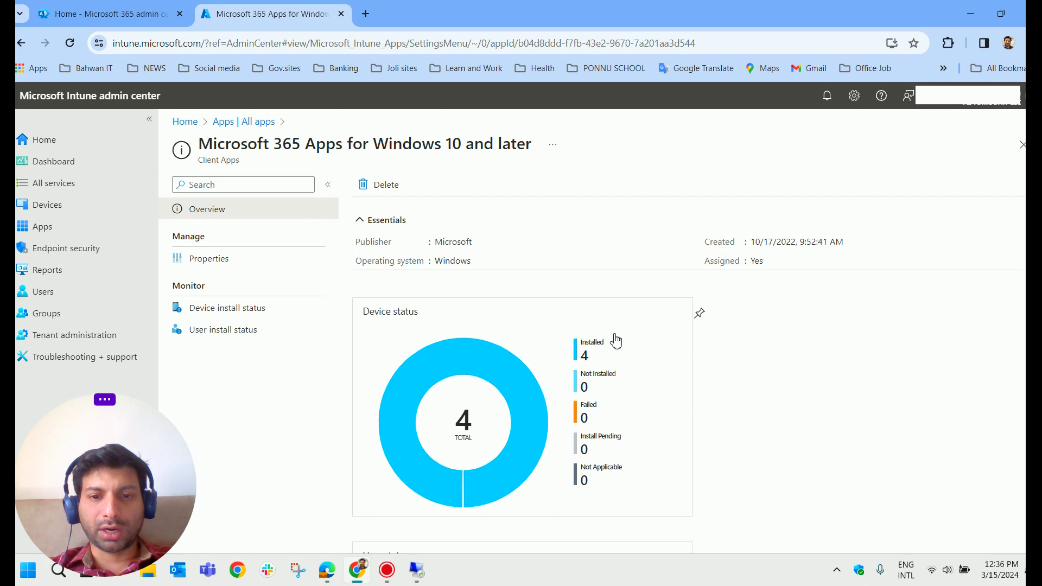
click(233, 263)
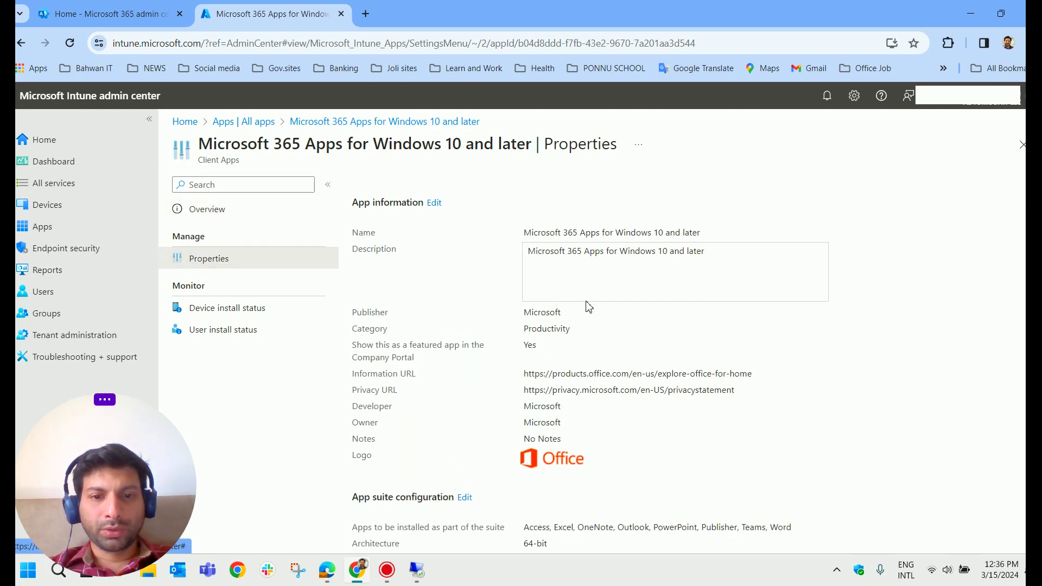
scroll(600, 293, down, 2)
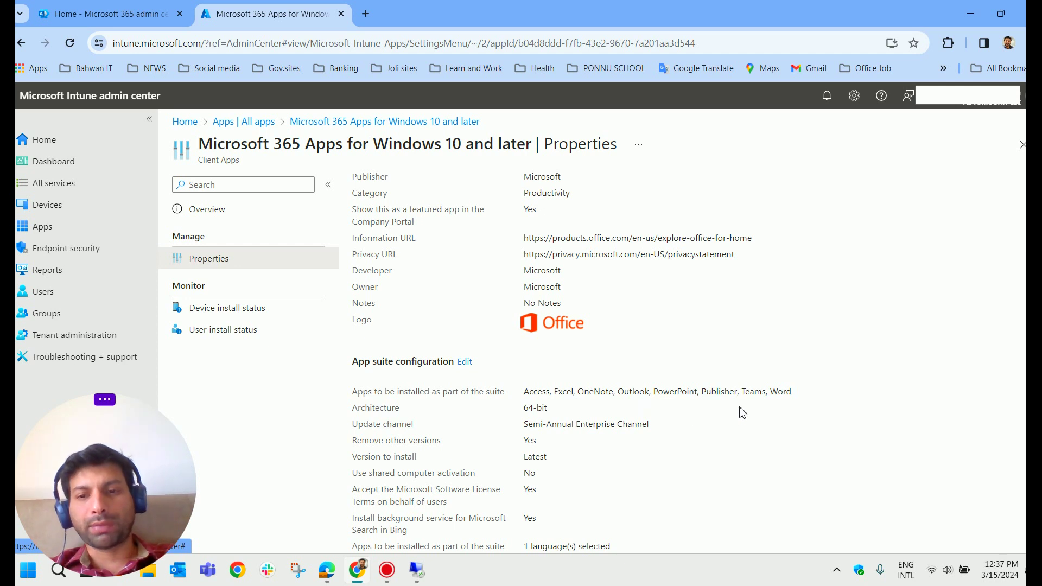
drag(806, 399, 530, 390)
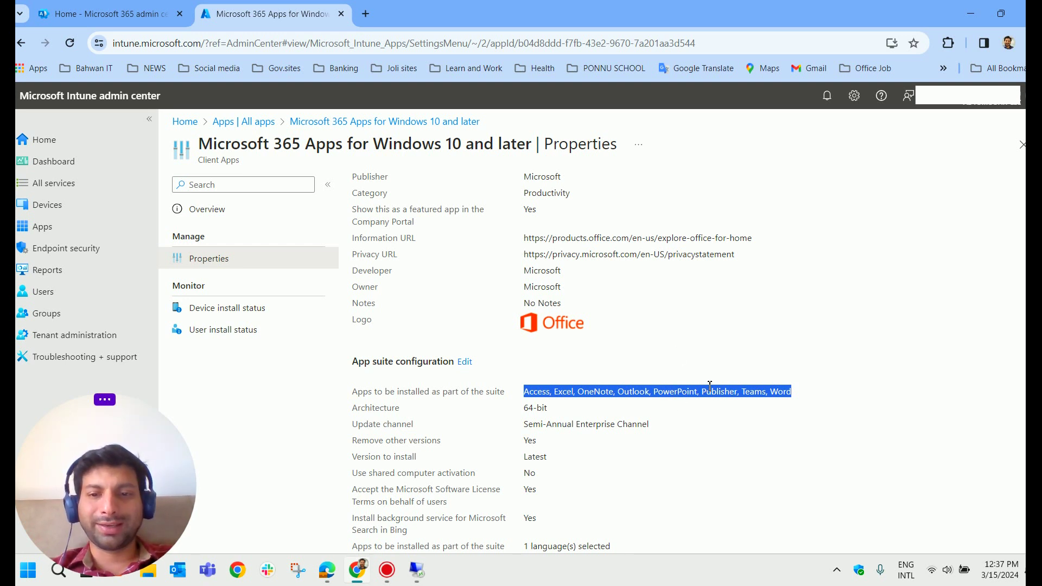
click(257, 319)
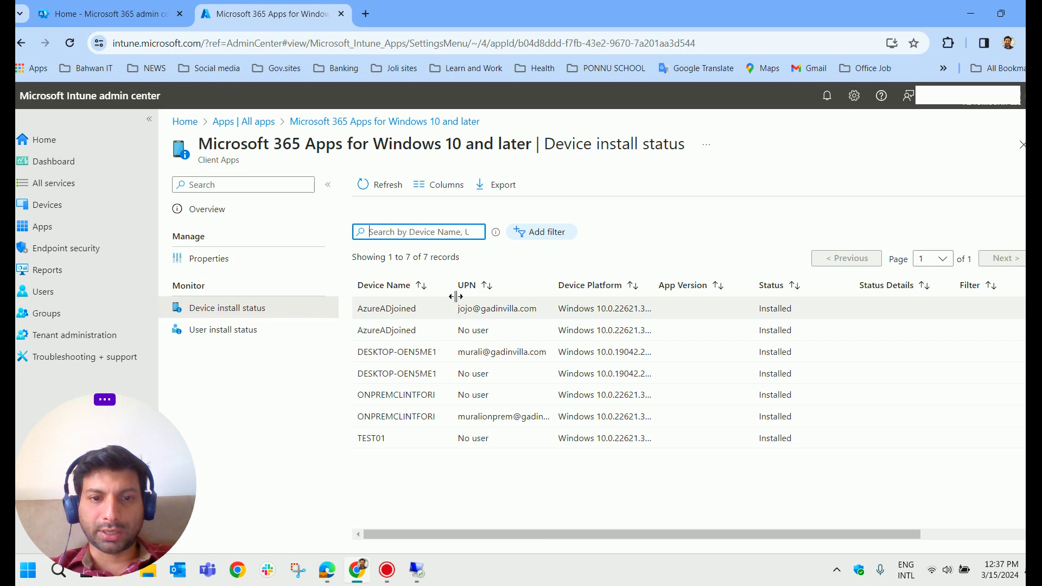
Widen the Device Name column and examine the devices listed in the install status report, including AzureADjoined, DESKTOP-OEN5ME1, ONPREMCLINTFORI and TEST01
drag(454, 285, 486, 285)
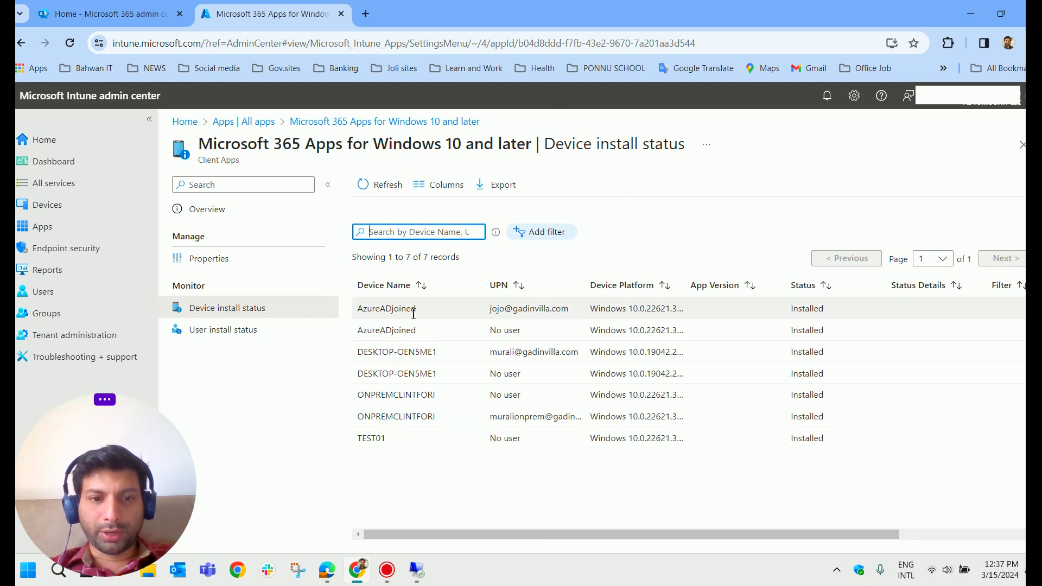
drag(417, 310, 360, 317)
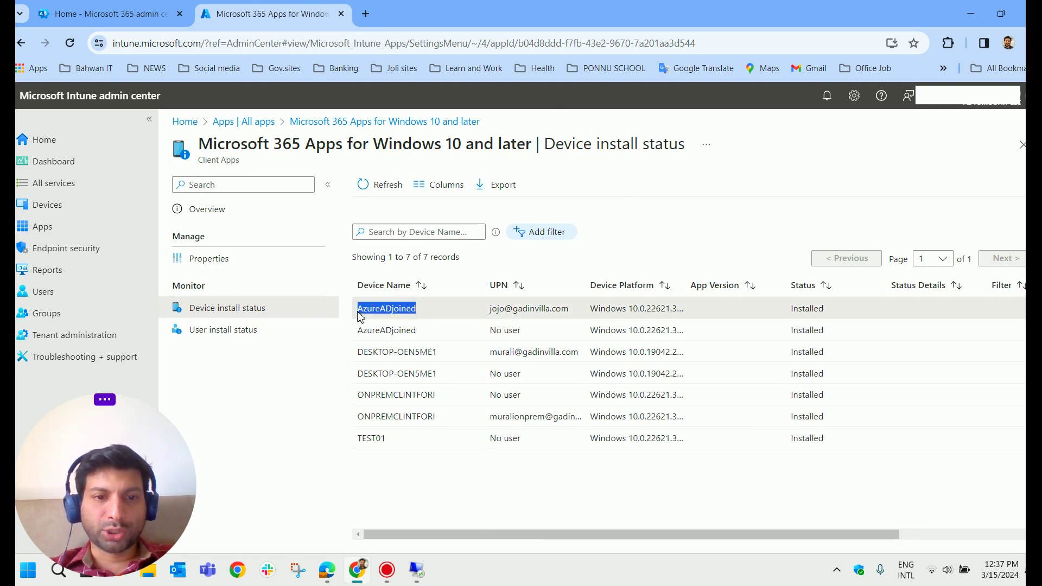
drag(439, 354, 354, 359)
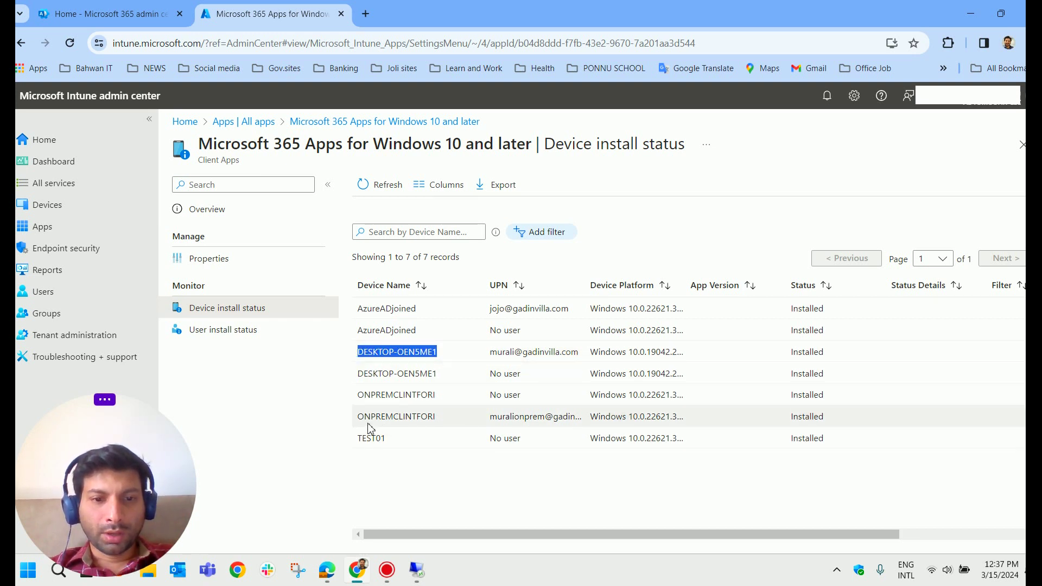
drag(358, 417, 446, 420)
drag(392, 440, 356, 439)
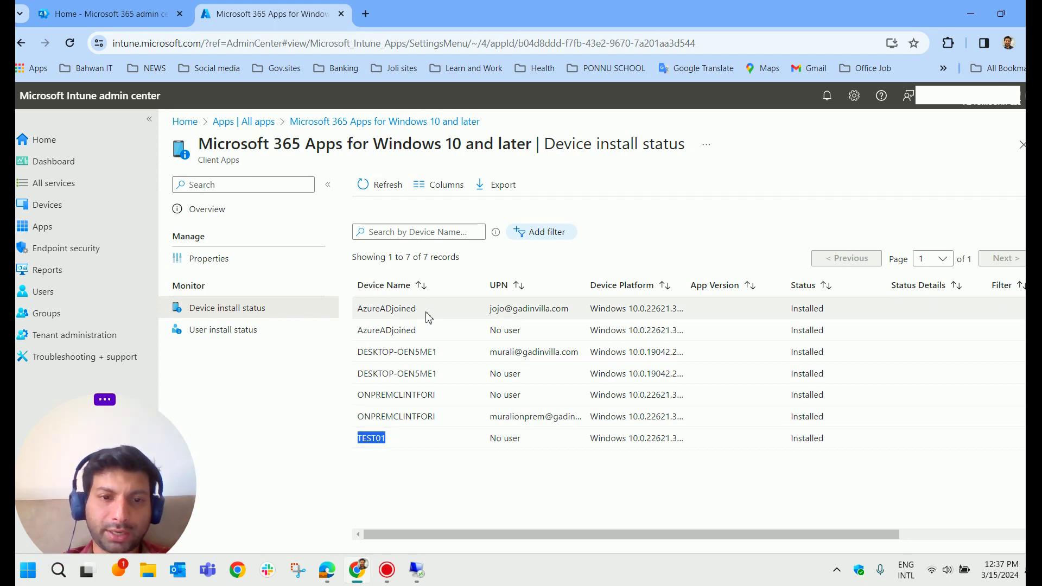
drag(419, 309, 350, 309)
Switch to the Remote Desktop session, open a command prompt with cmd and run hostname to check the device's name
mouse_move(417, 570)
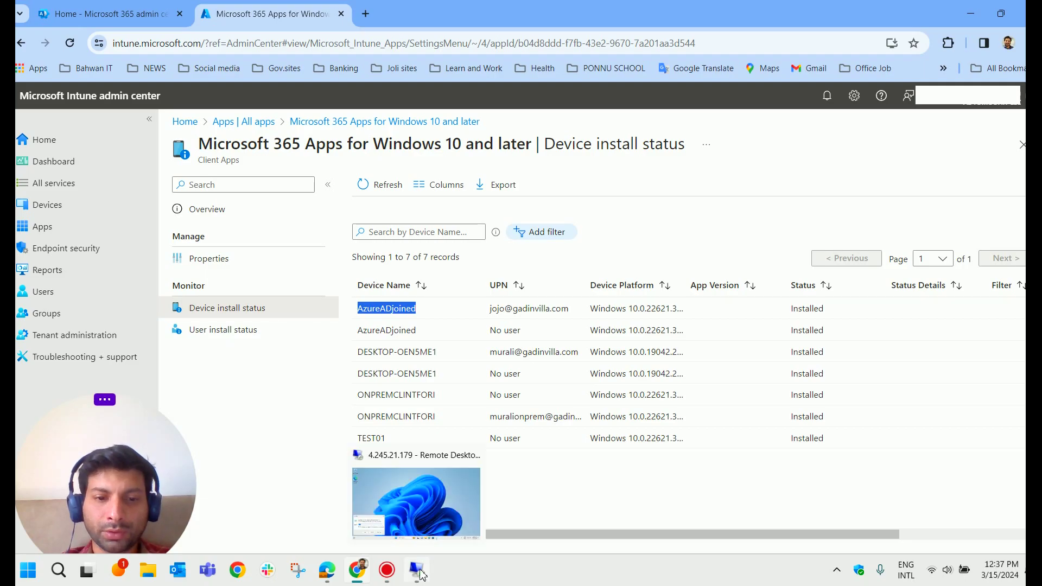
click(391, 489)
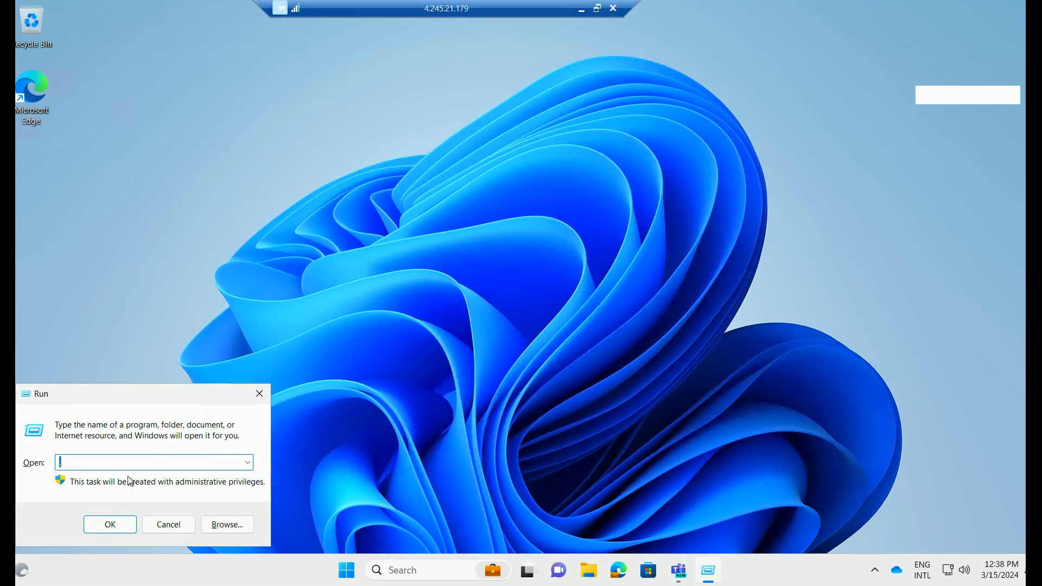
text(cmd)
key(Return)
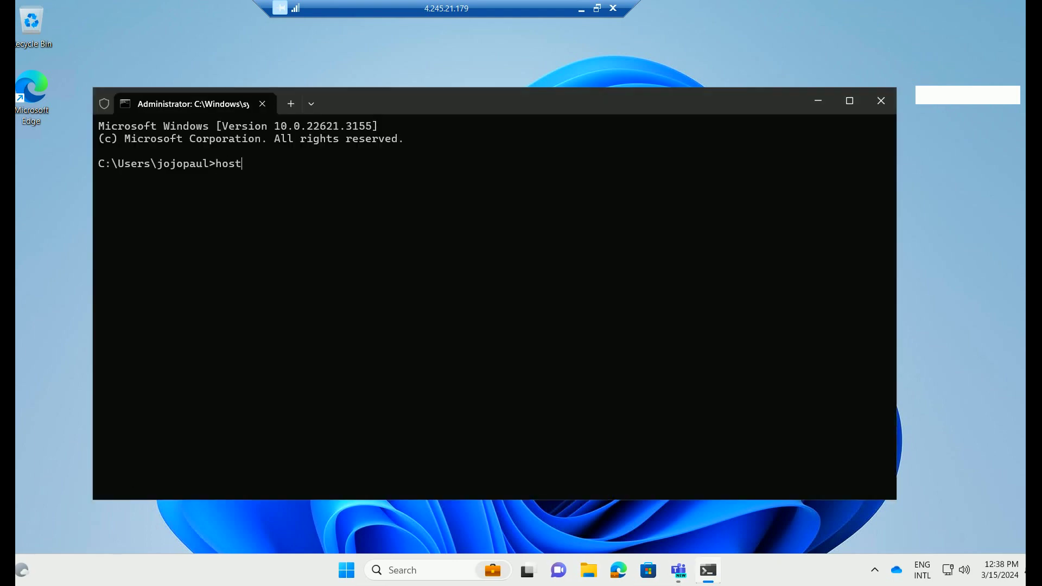
key(Return)
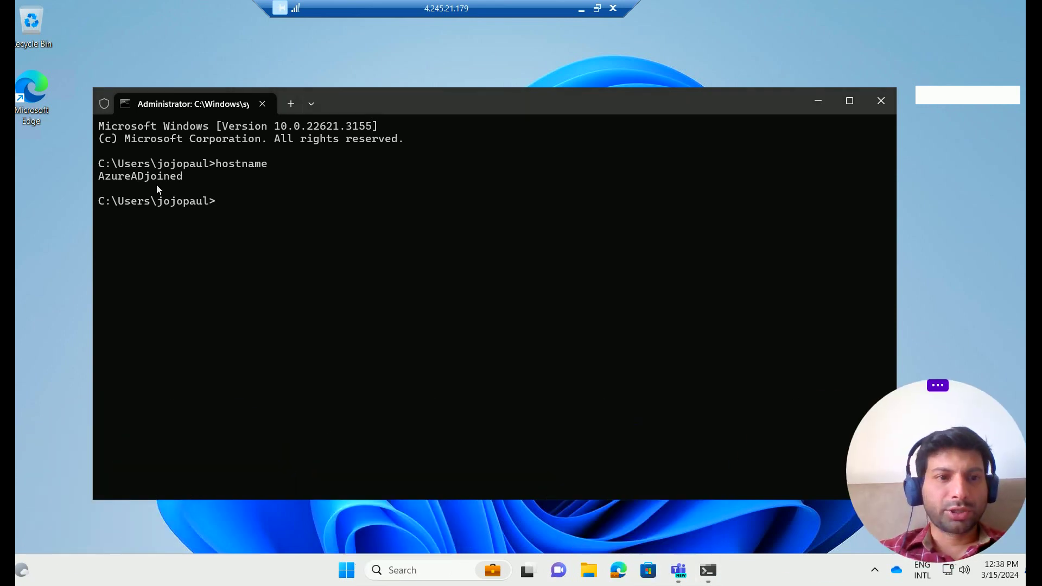
click(178, 178)
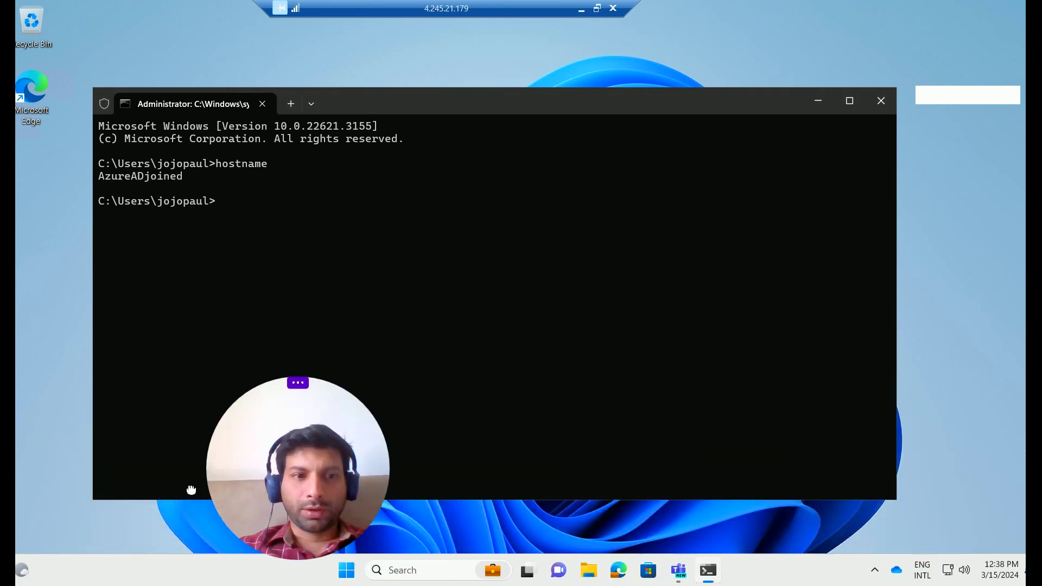
Search the remote device for excel and launch the Excel app
click(402, 571)
click(697, 111)
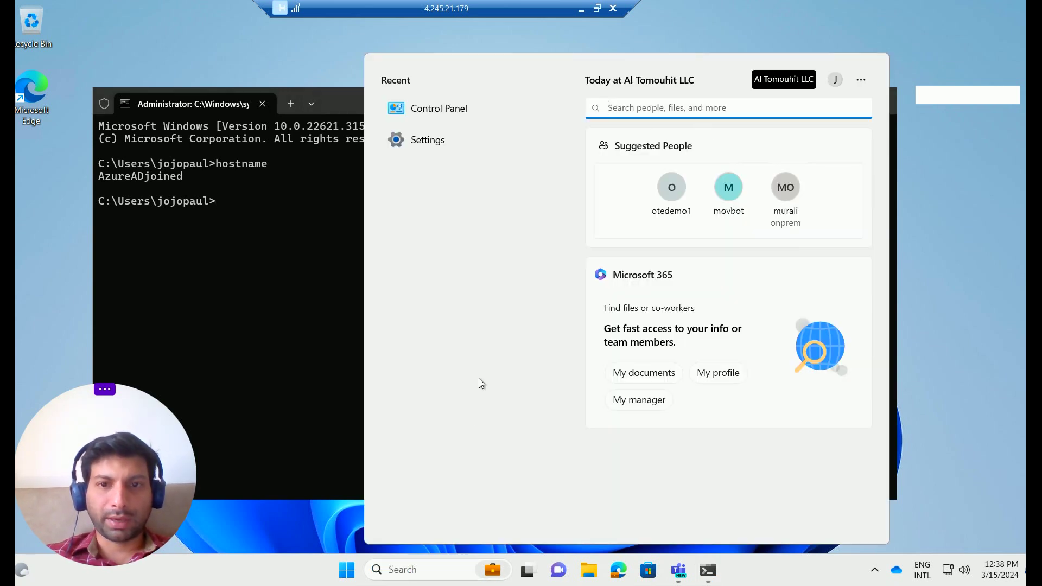
text(exce)
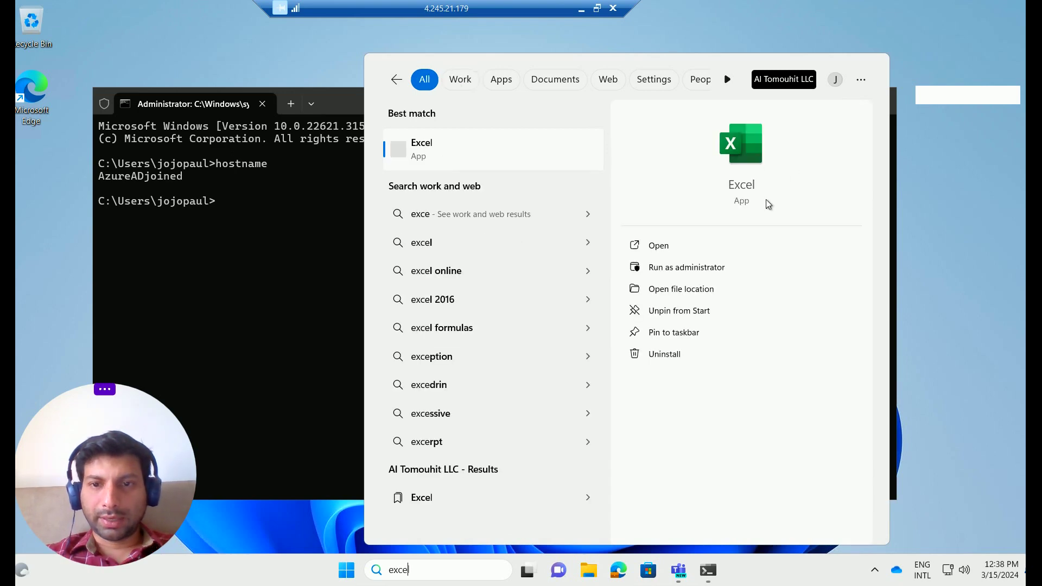
text(l)
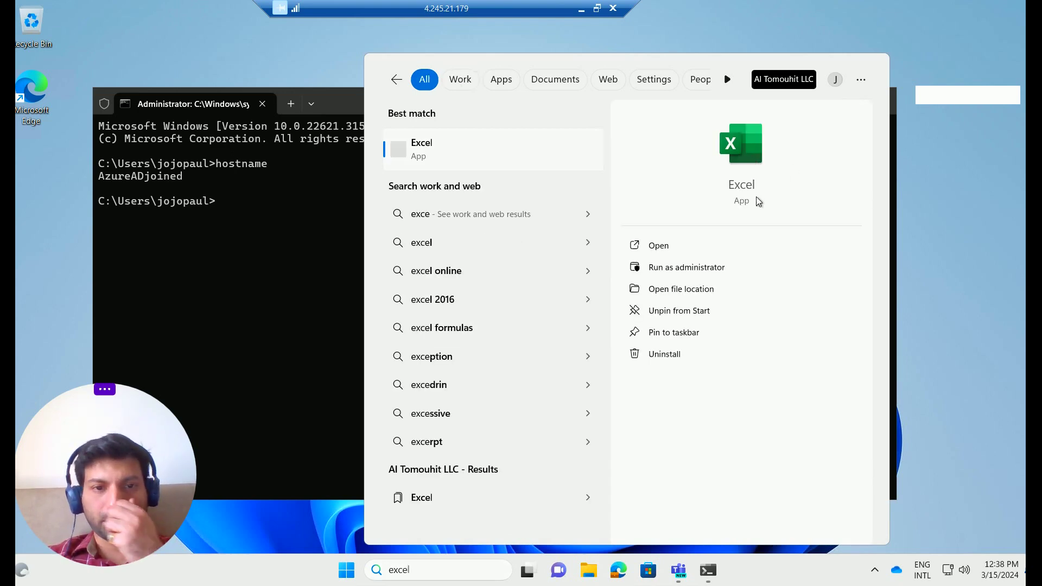
click(767, 189)
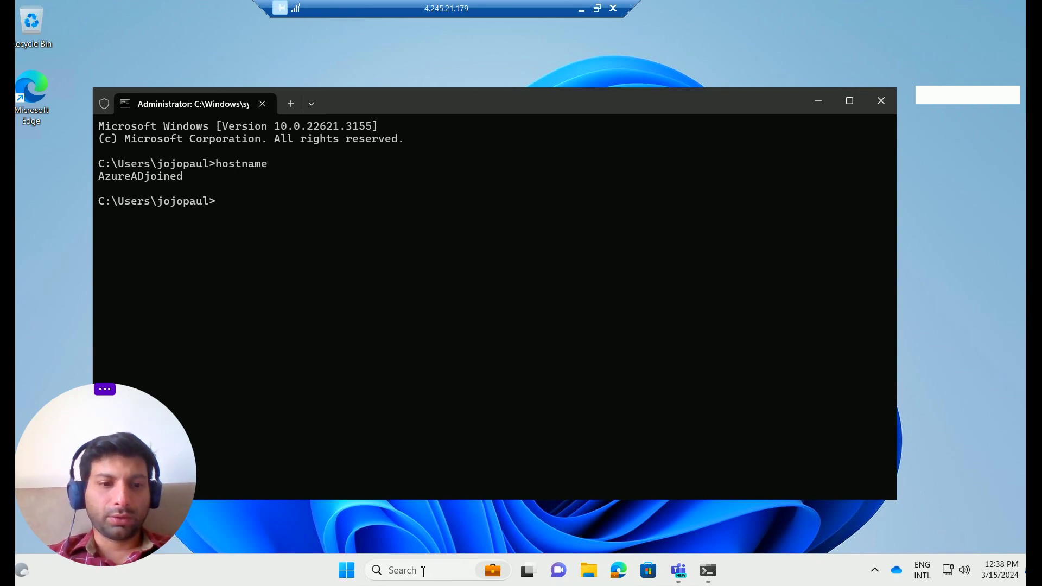
Review the app suite's properties in the Intune admin center, and return to the Remote Desktop session to dismiss Excel's privacy notice
click(582, 8)
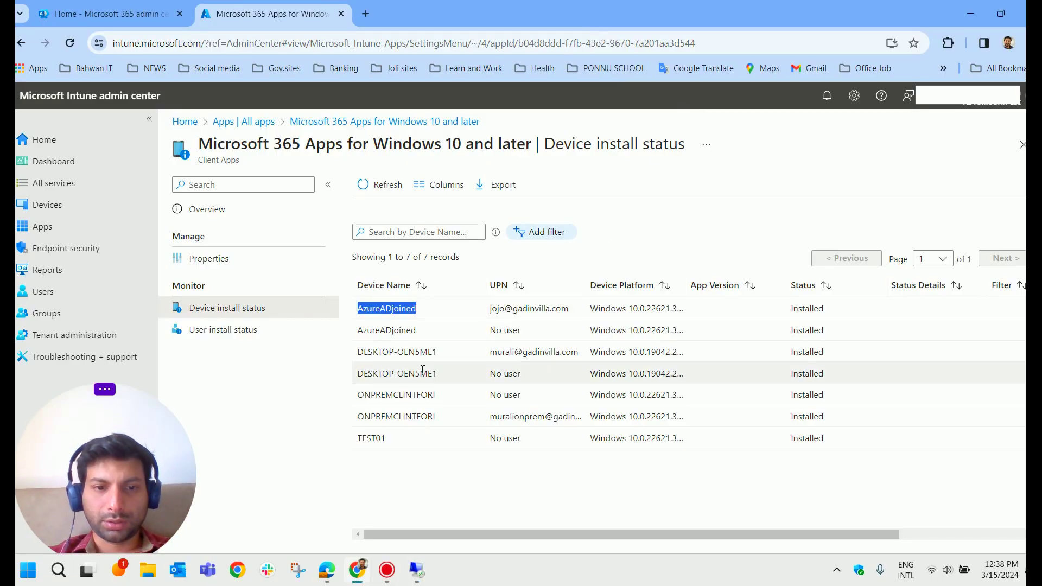
click(213, 260)
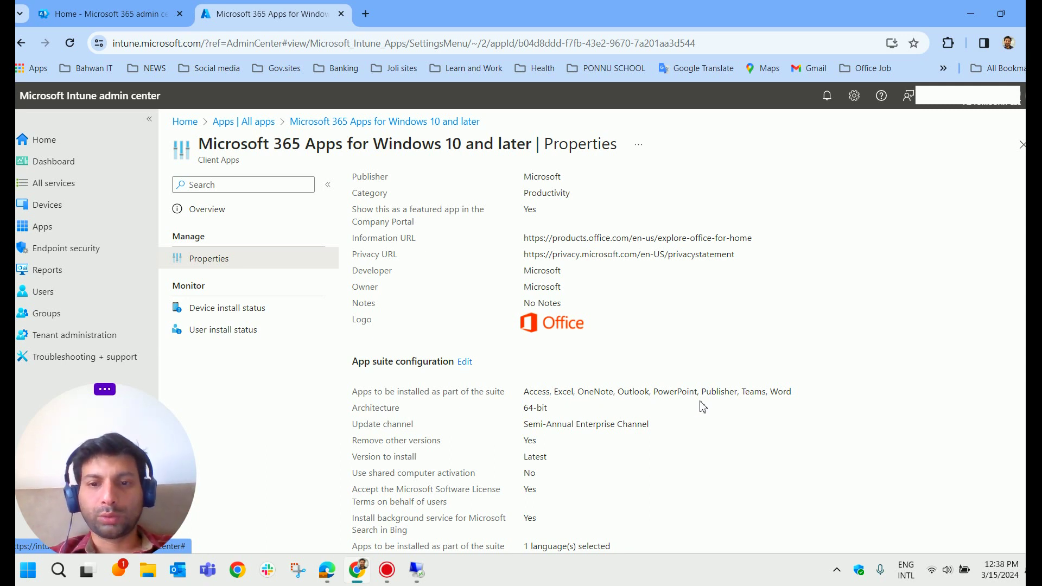
click(430, 568)
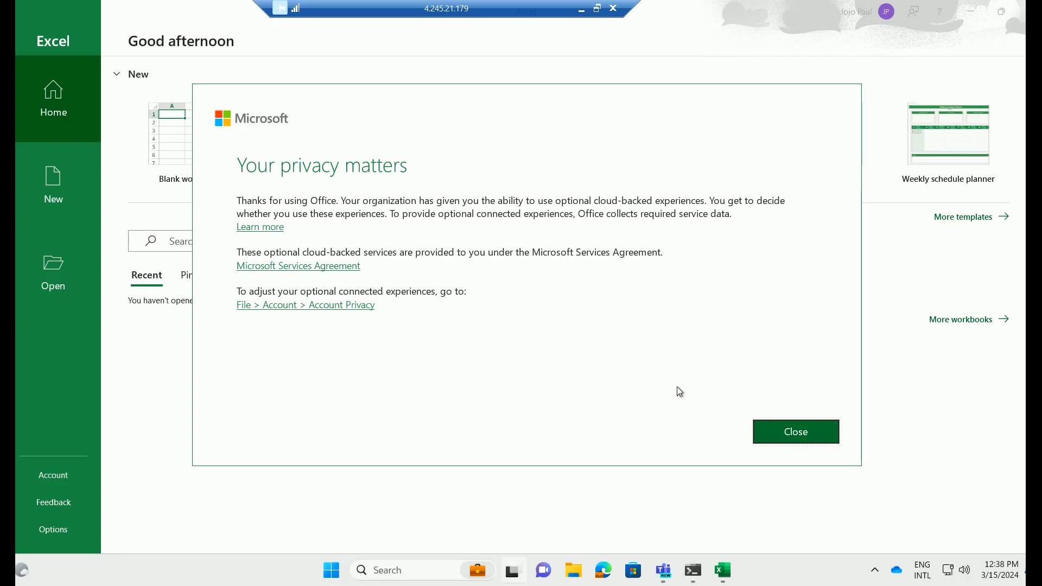
click(796, 432)
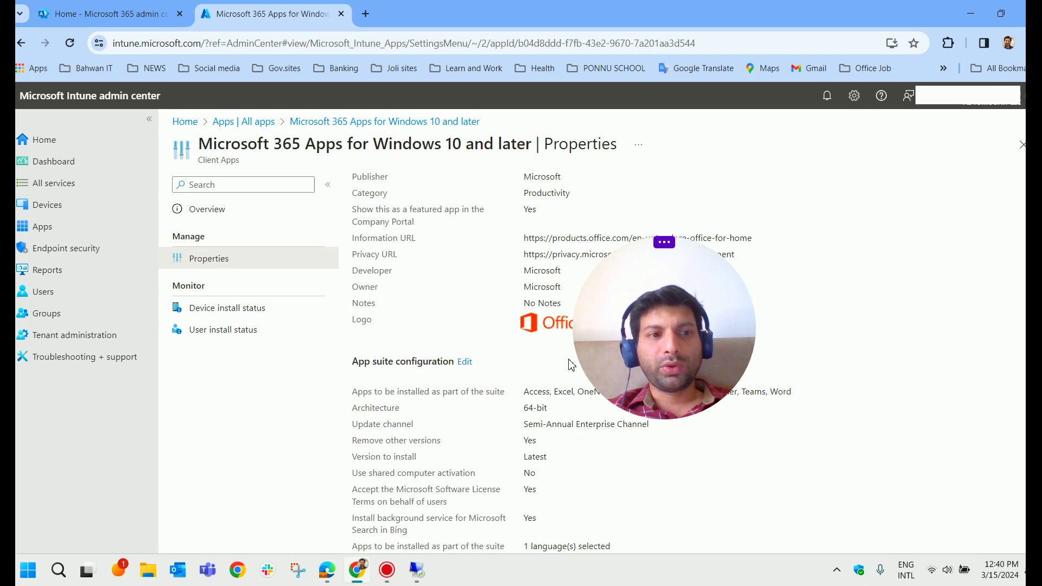
drag(641, 346, 530, 358)
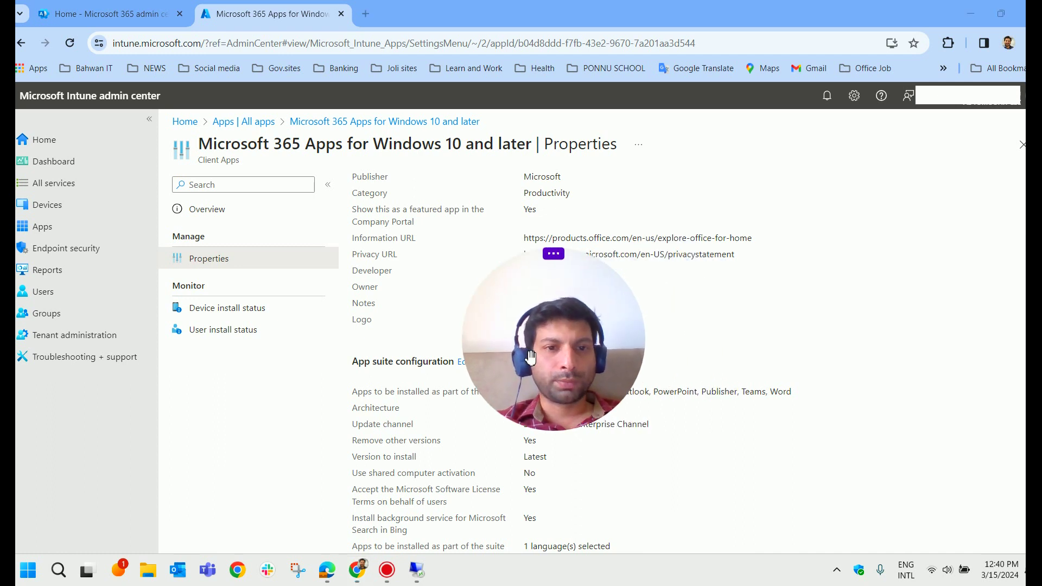